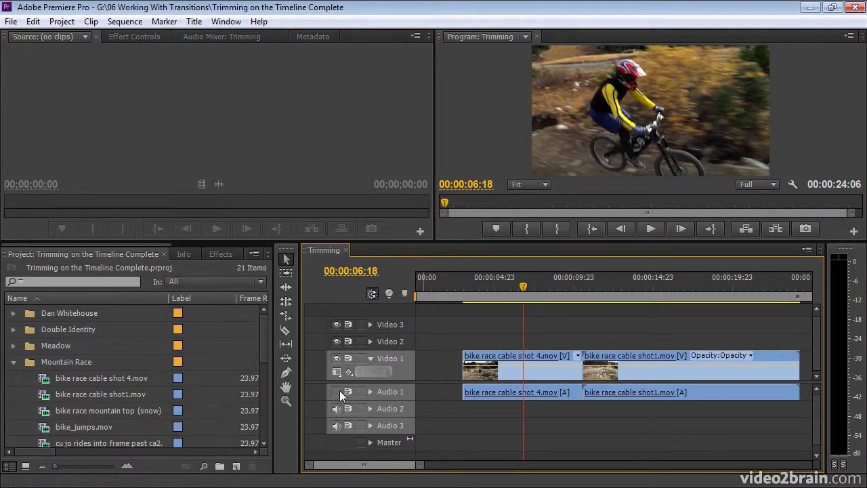
Widen the timeline panel to bring both bike race clips into view and place the playhead at 00:00:08:14.
drag(488, 286, 557, 296)
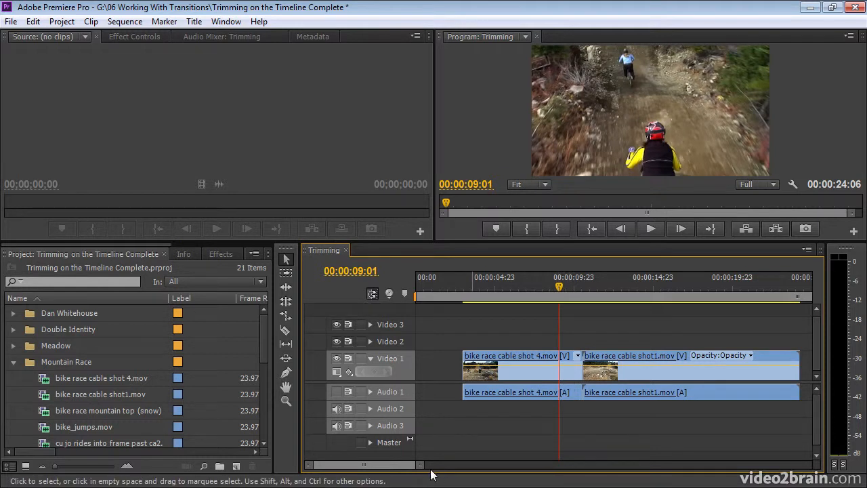
drag(378, 464, 383, 465)
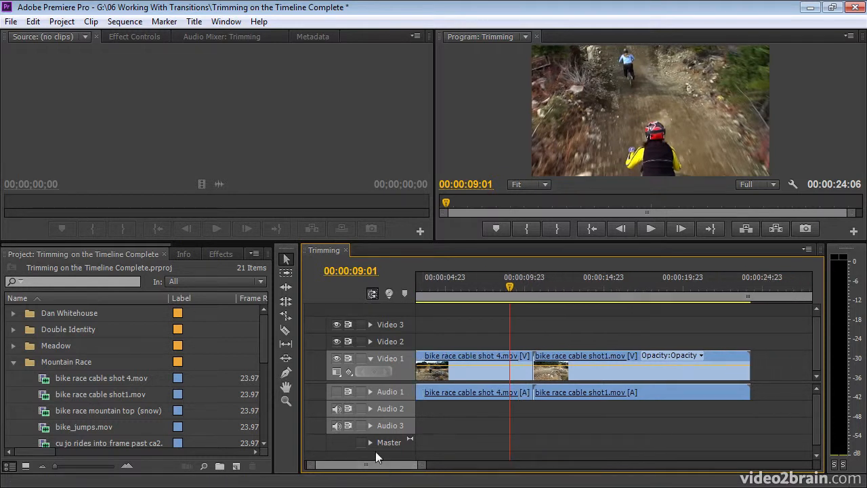
drag(302, 349, 173, 349)
drag(319, 466, 279, 467)
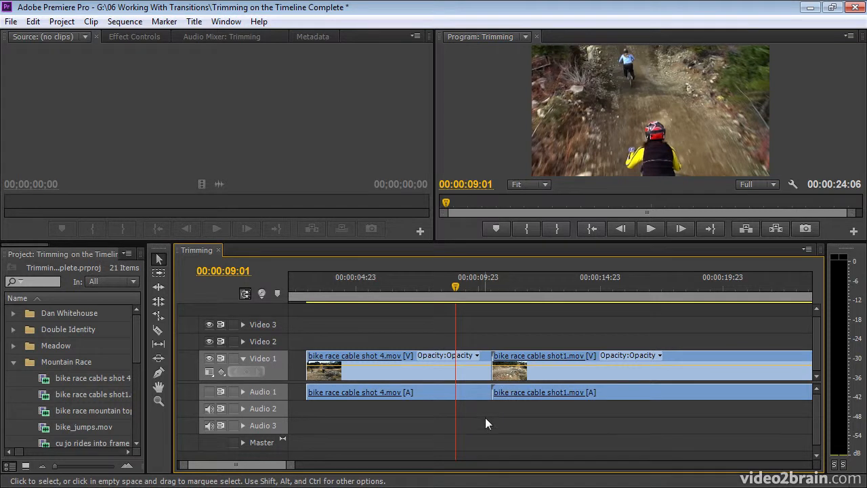
click(444, 285)
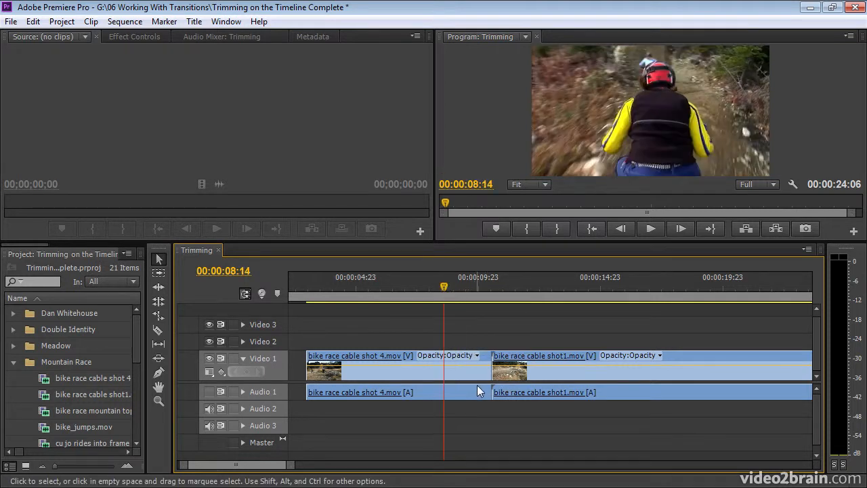
Try a regular trim that shortens the end of bike race cable shot 4.mov, leaving a gap, and undo it.
click(430, 368)
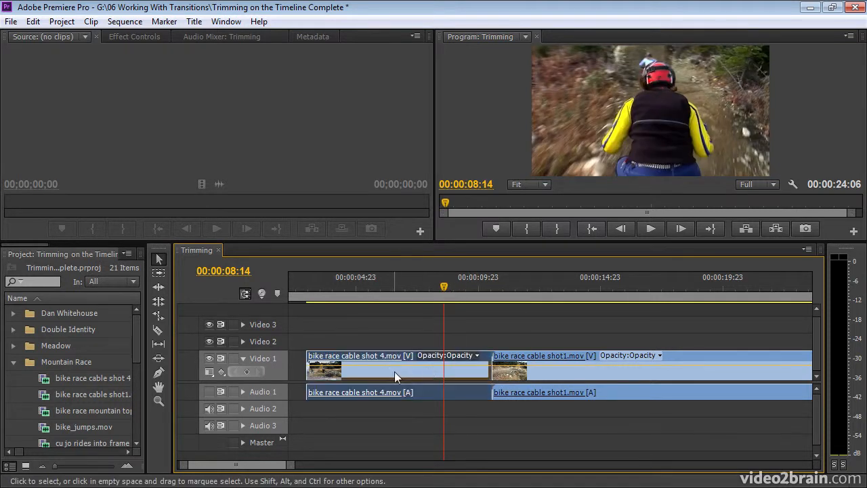
click(487, 426)
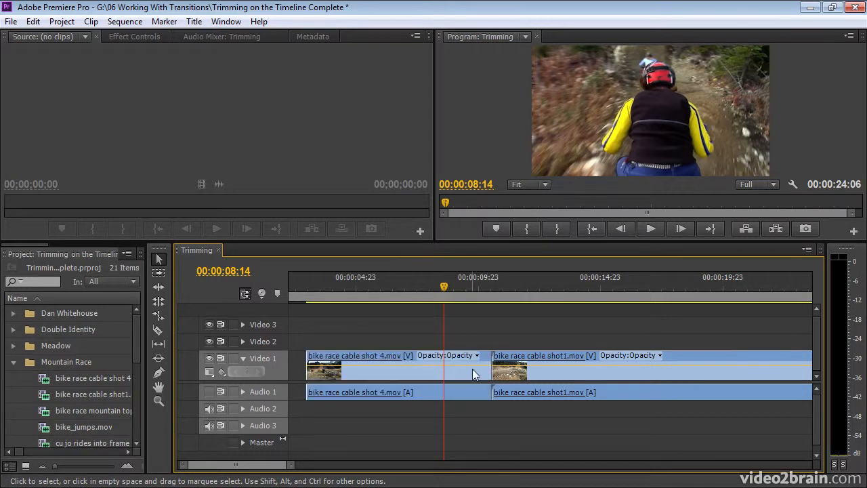
drag(479, 375, 461, 378)
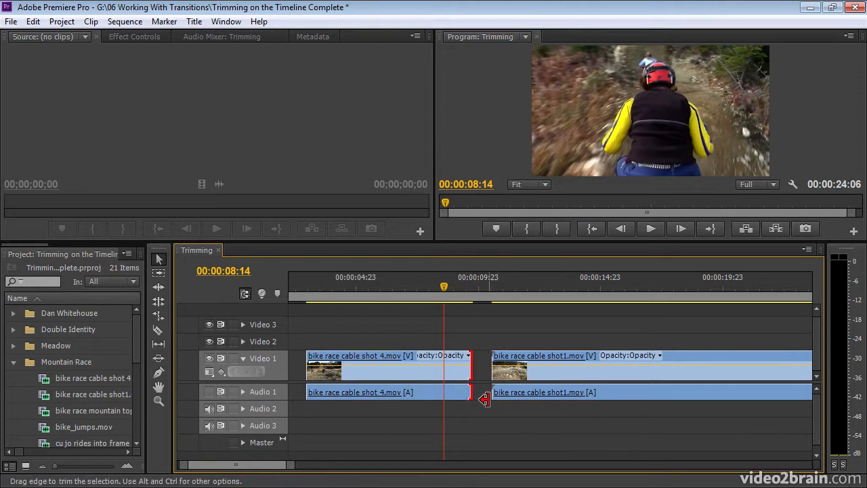
drag(402, 292, 385, 285)
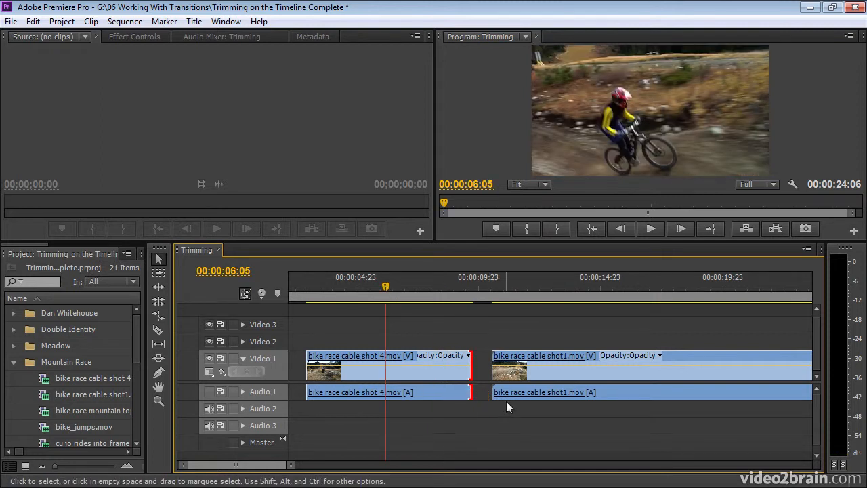
key(ctrl+z)
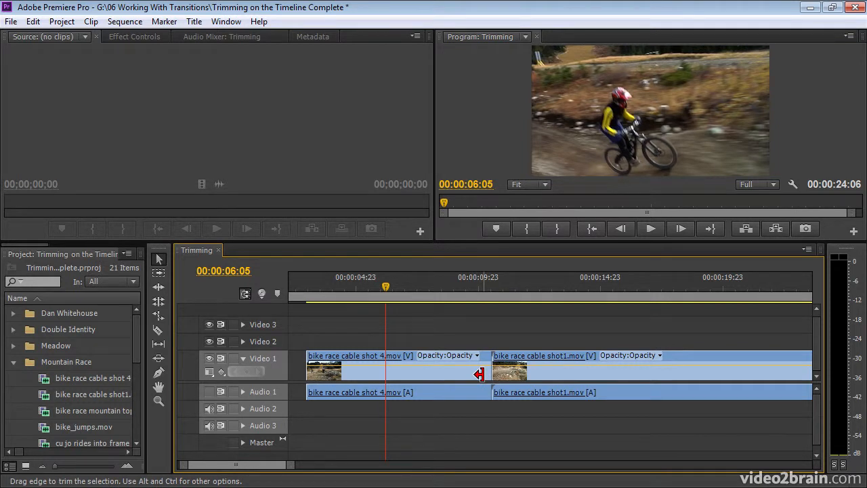
Try a ripple trim that shortens the end of bike race cable shot 4.mov, undo it, and deselect the edit point.
key(ctrl)
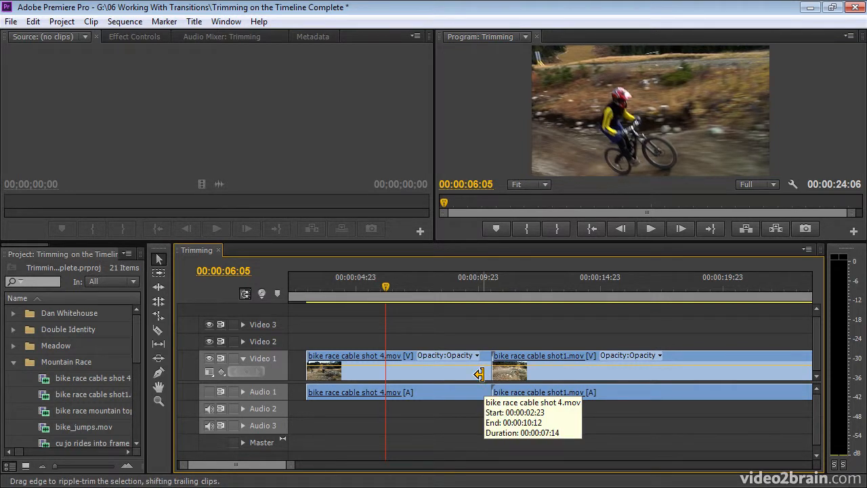
drag(479, 374, 438, 379)
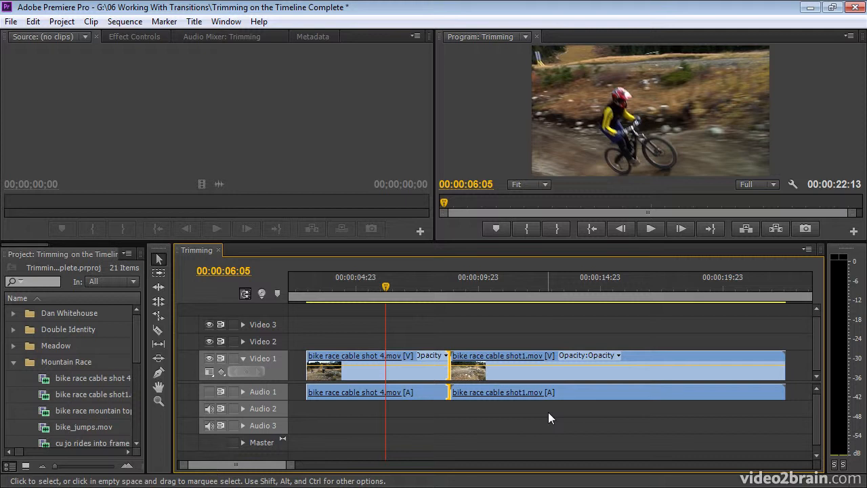
key(ctrl+z)
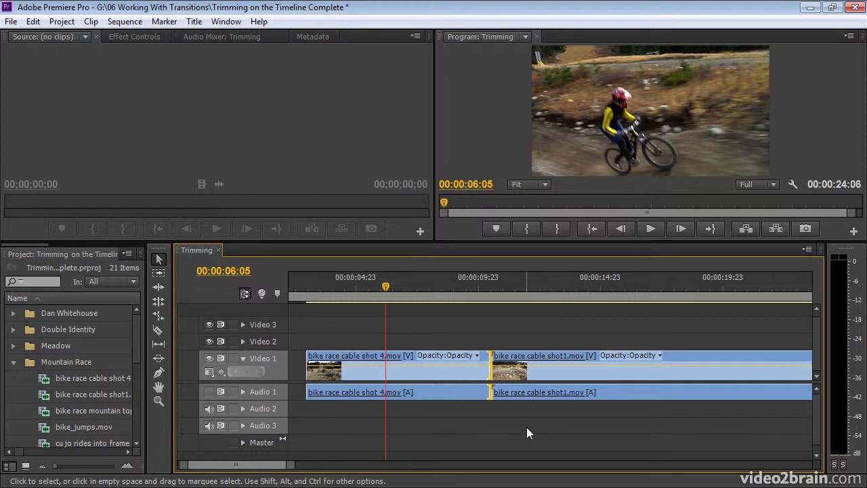
click(485, 417)
click(491, 358)
click(445, 414)
Try a regular trim that removes footage from the start of bike race cable shot 4.mov, and undo it.
click(312, 374)
drag(312, 374, 362, 375)
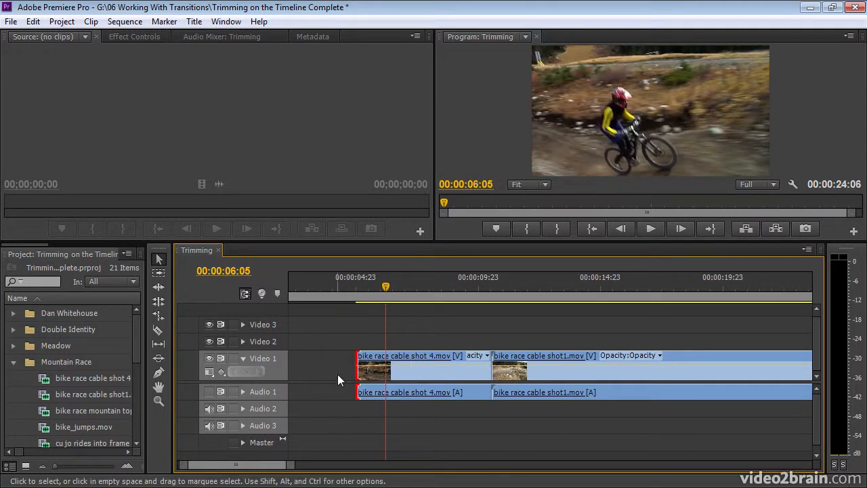
key(ctrl+z)
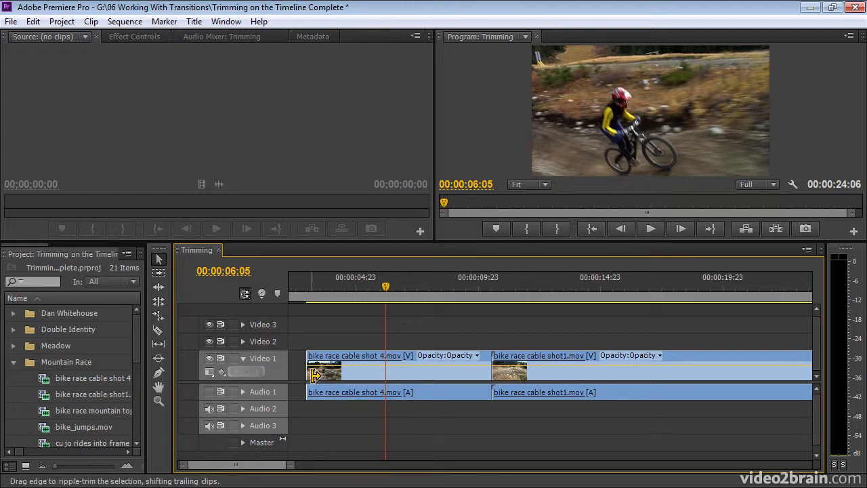
Try a ripple trim of +00:00:01:19 on the start of bike race cable shot 4.mov, and undo it.
drag(315, 375, 359, 375)
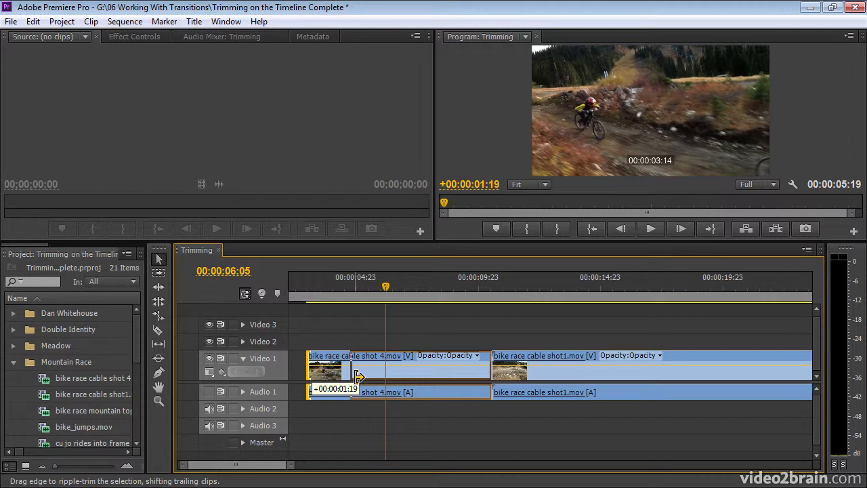
drag(358, 376, 355, 379)
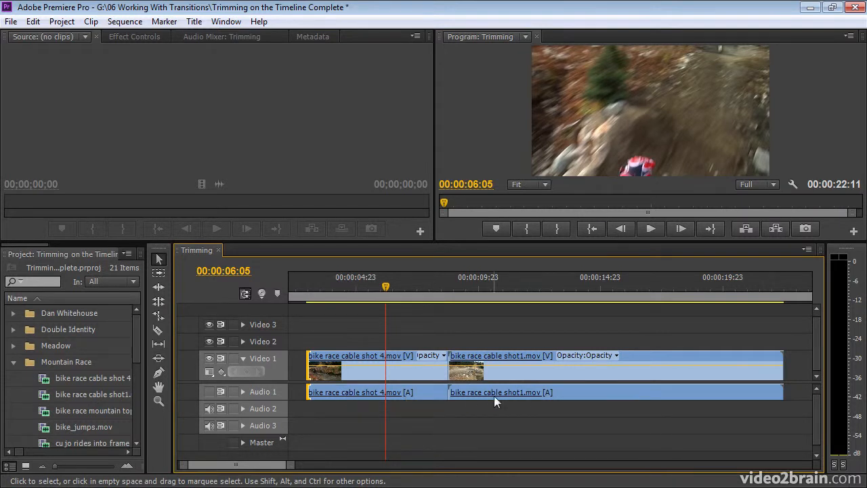
click(327, 413)
key(ctrl+z)
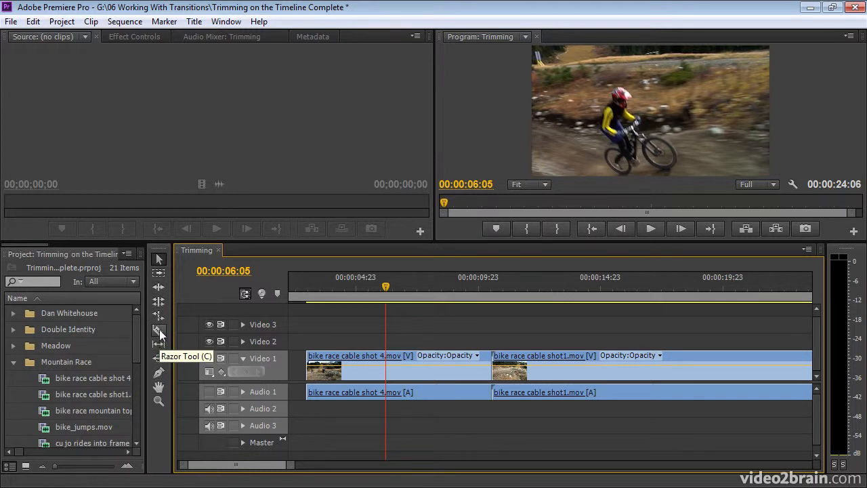
Roll the cut between the two bike race clips forward to about 12 seconds with the Rolling Edit tool, then deselect the edit.
click(160, 257)
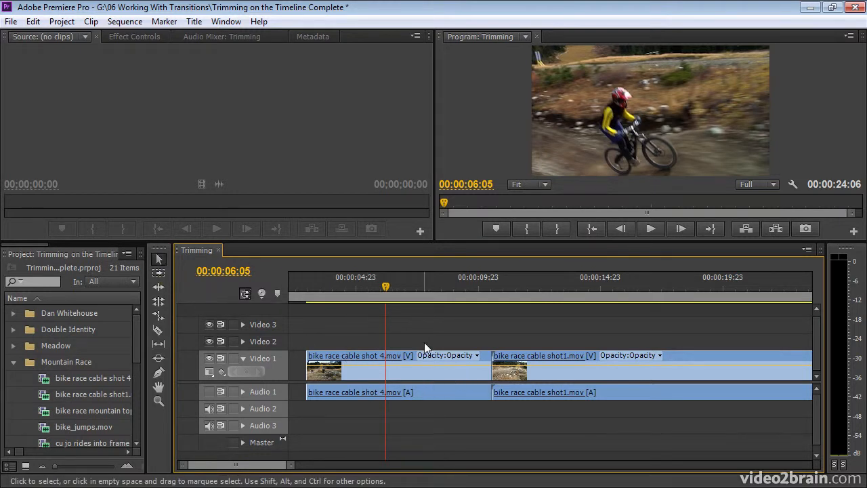
click(159, 289)
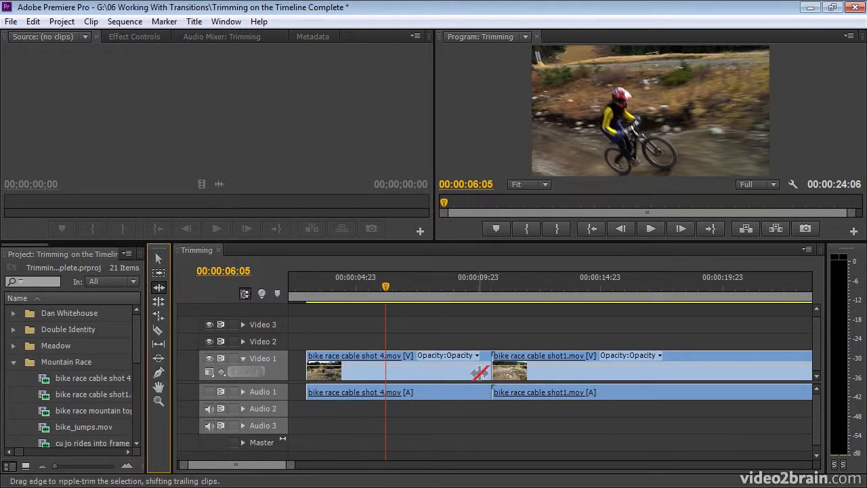
click(159, 304)
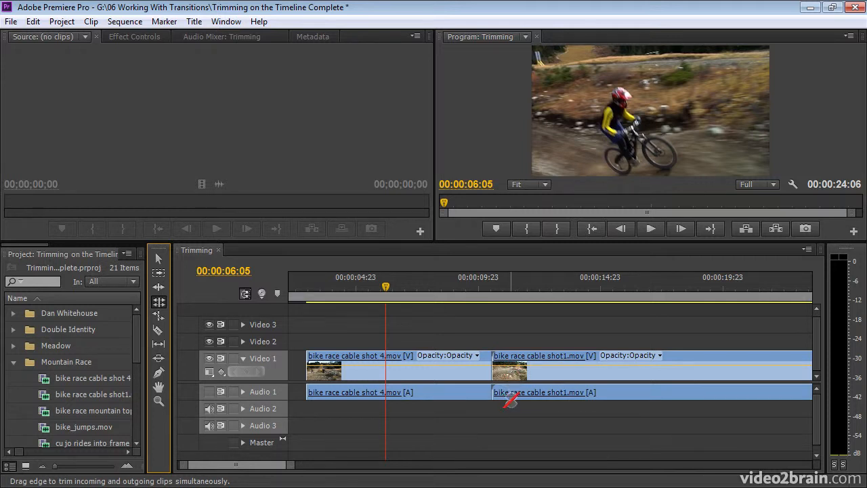
drag(500, 369, 544, 386)
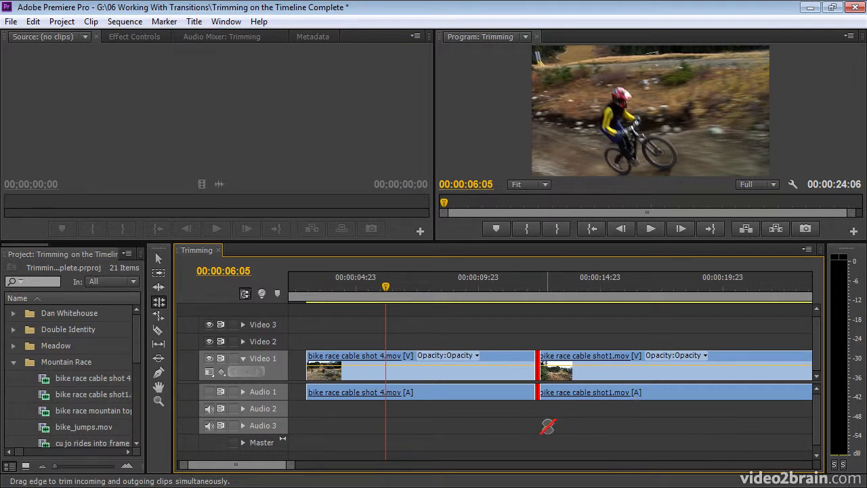
click(160, 259)
click(431, 421)
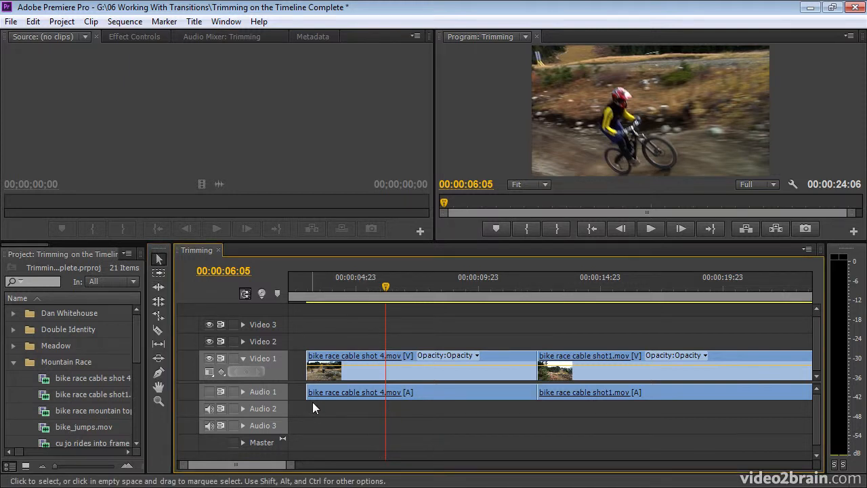
click(158, 301)
click(159, 261)
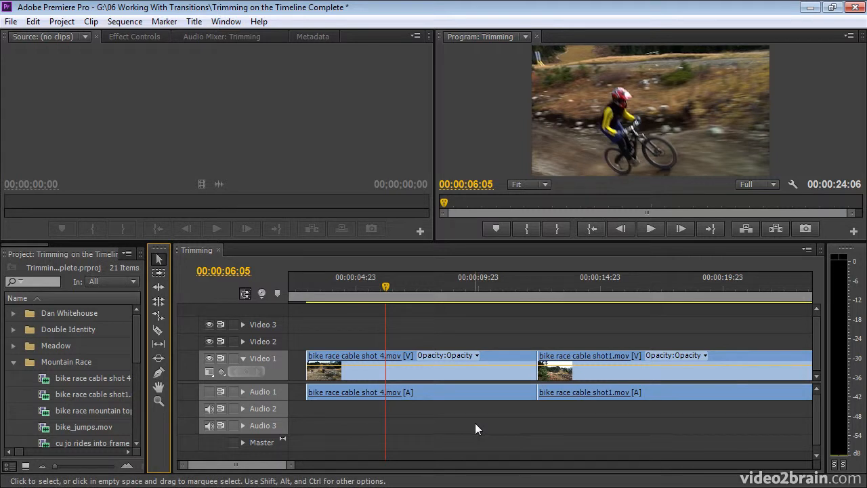
Try shortening bike race cable shot 4.mov to 137.8% speed with the Rate Stretch tool, play it back, and undo the stretch.
click(159, 316)
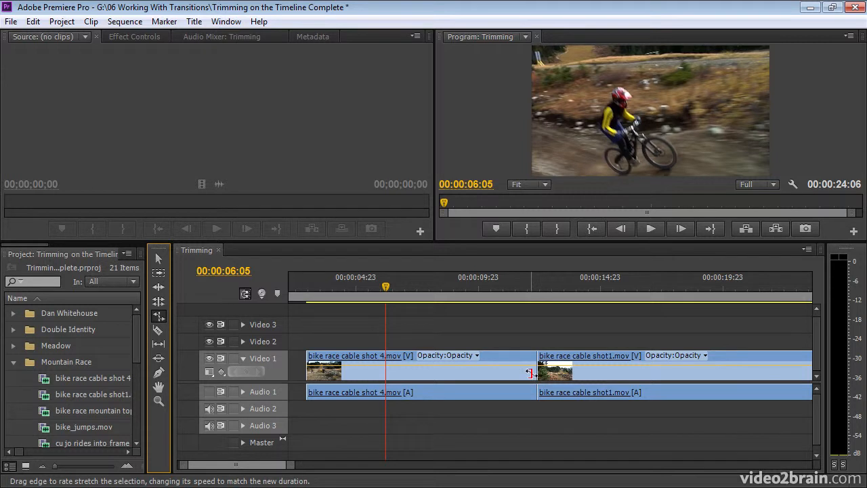
click(345, 287)
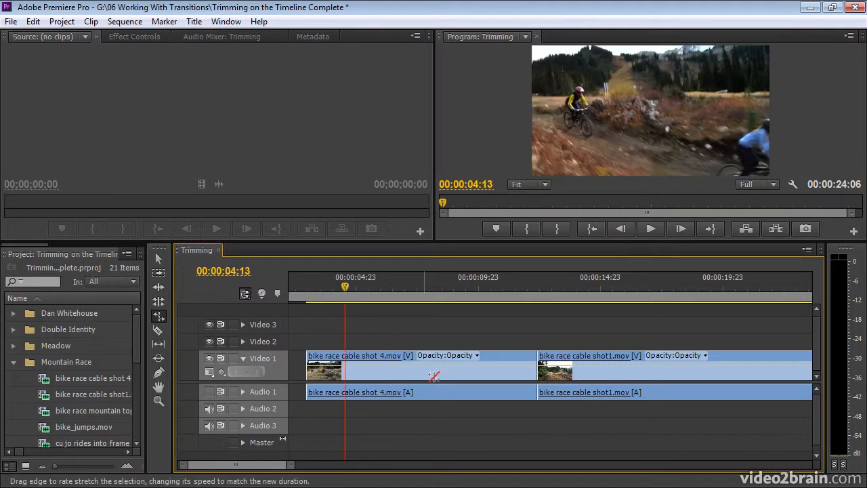
drag(530, 372, 472, 371)
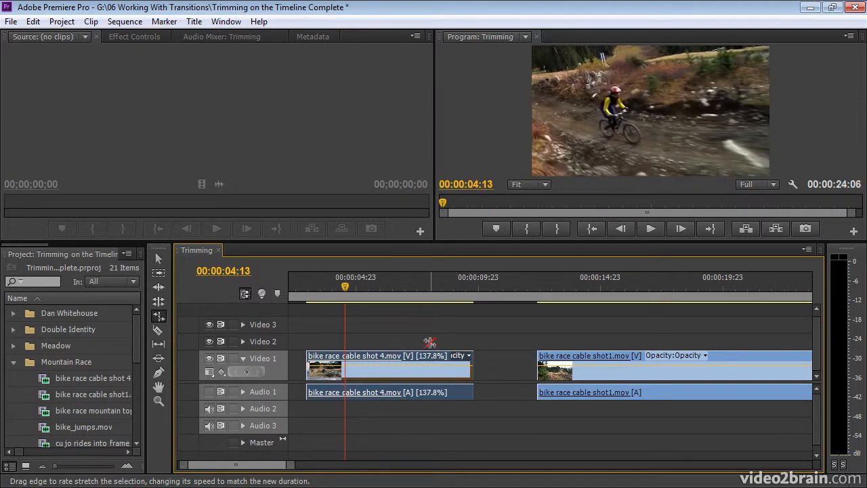
key(space)
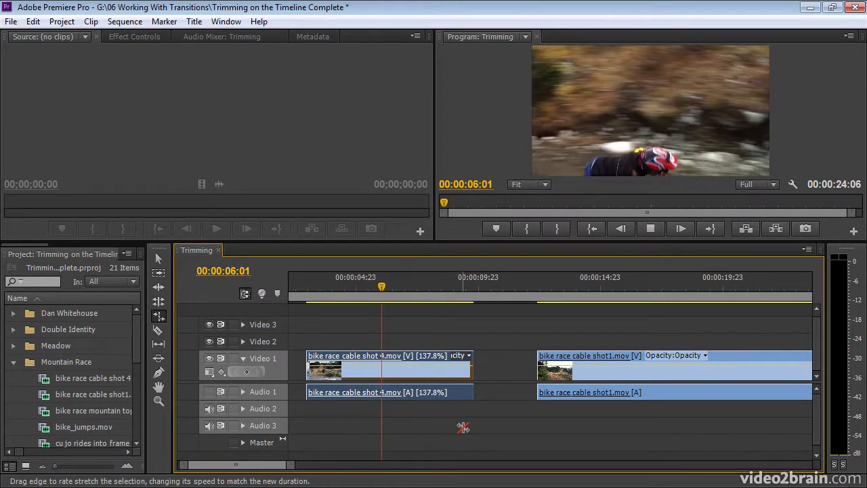
key(space)
click(338, 286)
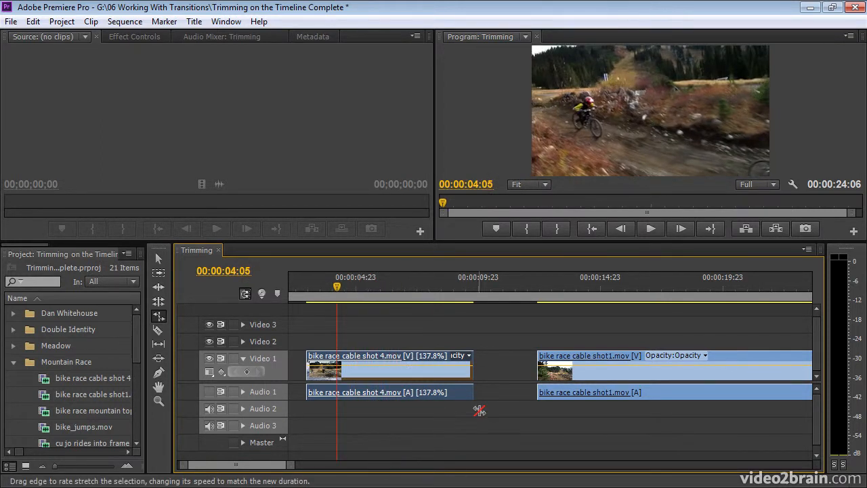
key(ctrl+z)
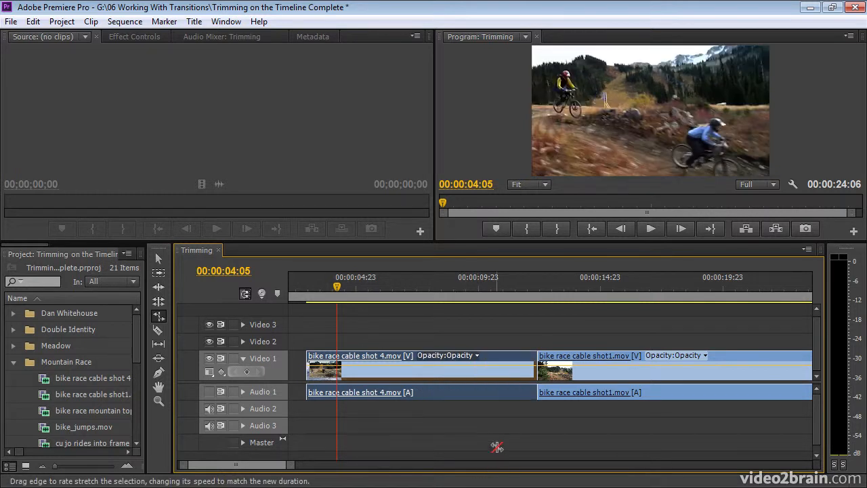
Move bike race cable shot 4.mov slightly earlier on the timeline to open a small gap before bike race cable shot1.mov.
click(158, 258)
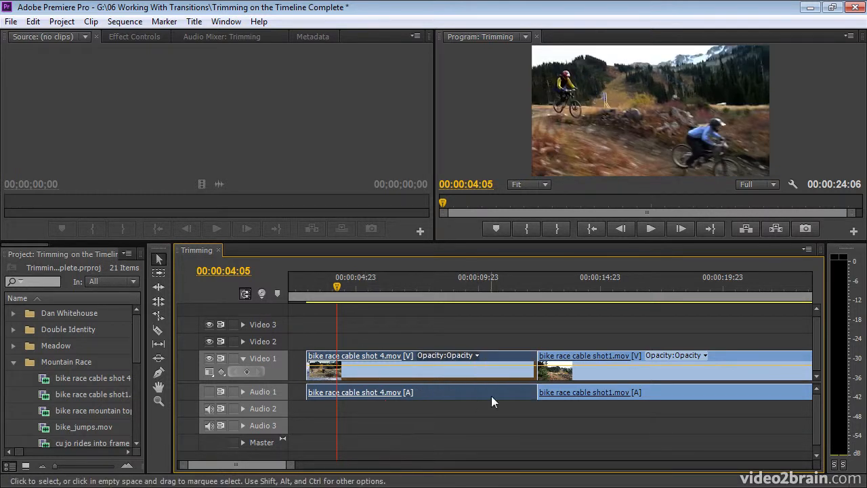
drag(495, 371, 479, 381)
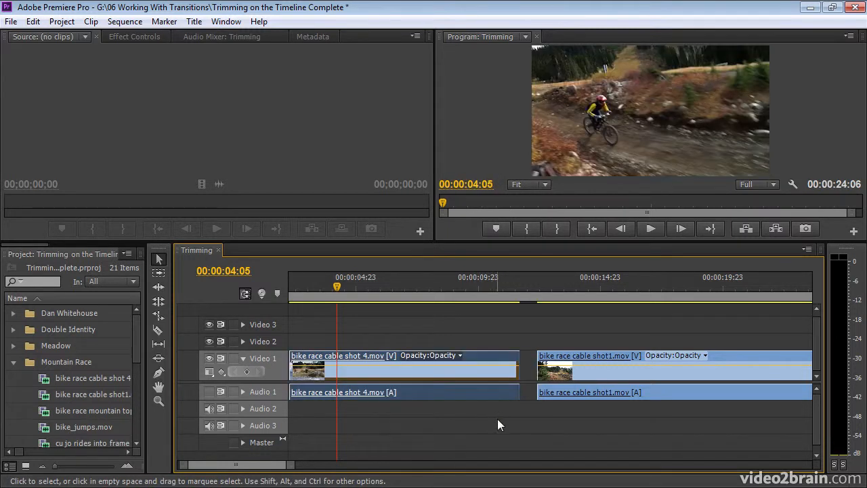
scroll(243, 470, up, 2)
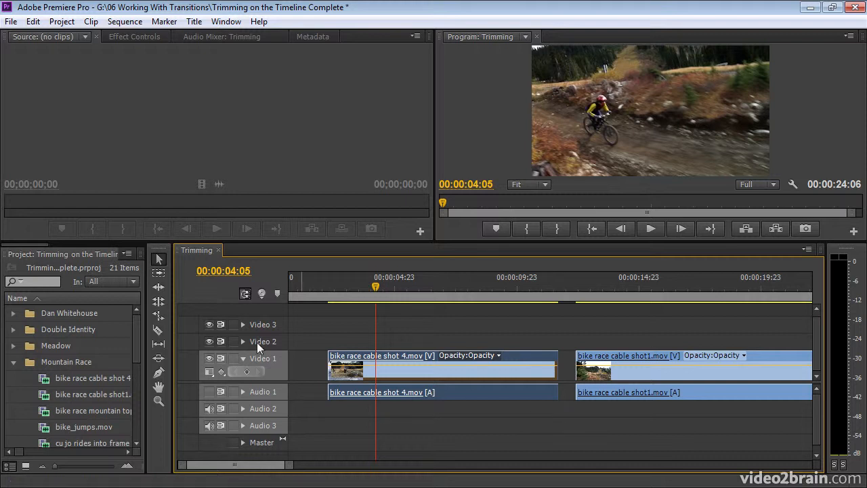
Rate-stretch the end of bike race cable shot 4.mov to 93% speed to fill the gap, and play the result.
click(159, 317)
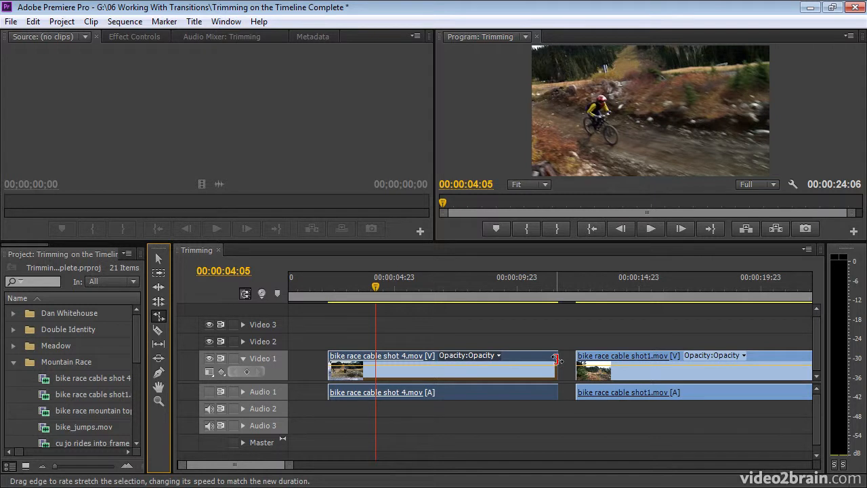
drag(555, 358, 575, 358)
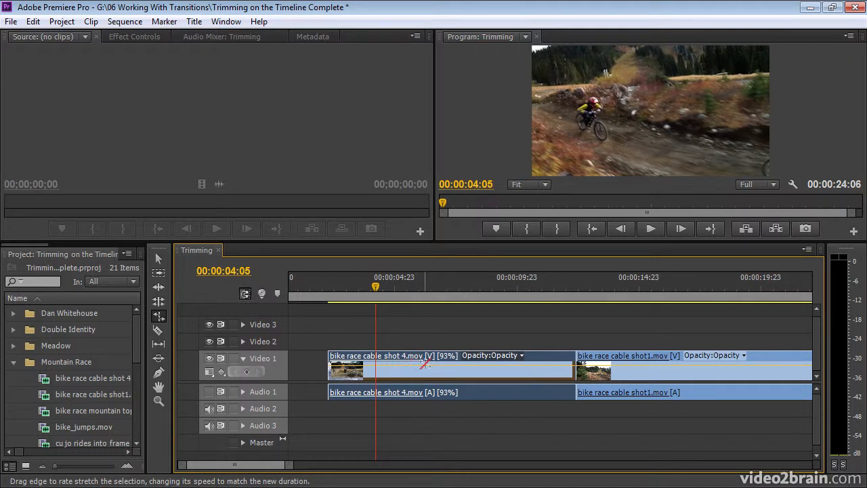
key(space)
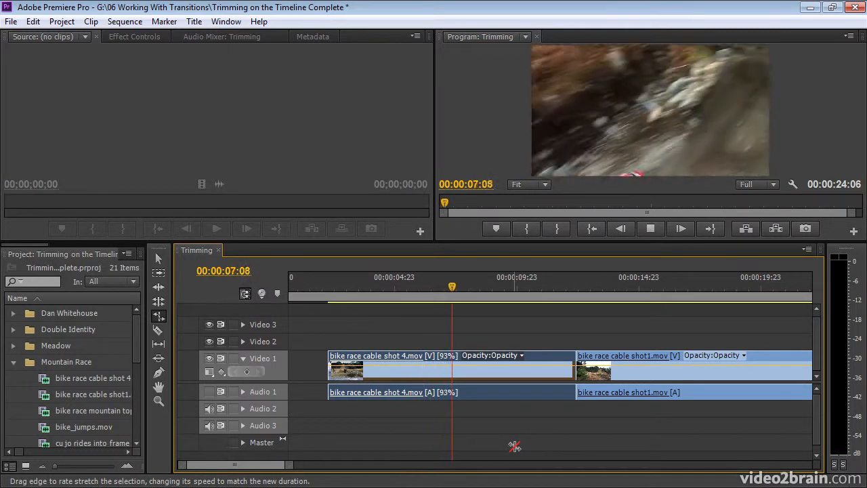
Stop playback, undo the rate stretch, and move bike race cable shot 4.mov against the start of bike race cable shot1.mov.
key(space)
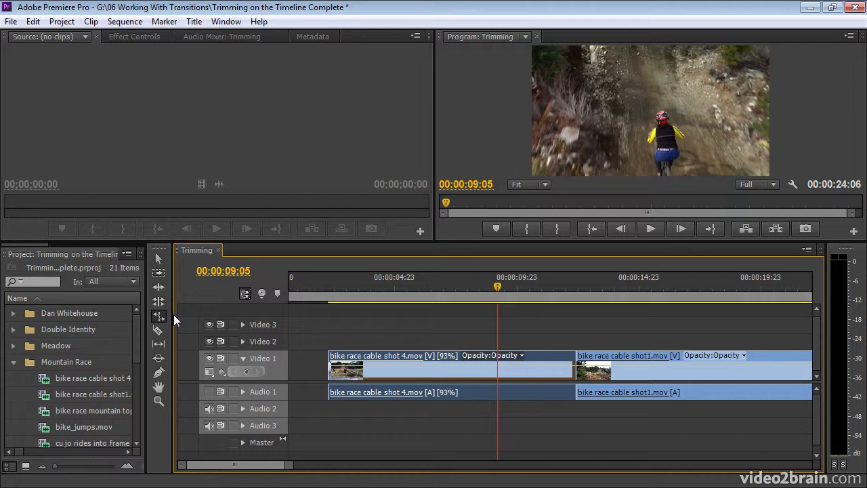
key(ctrl+z)
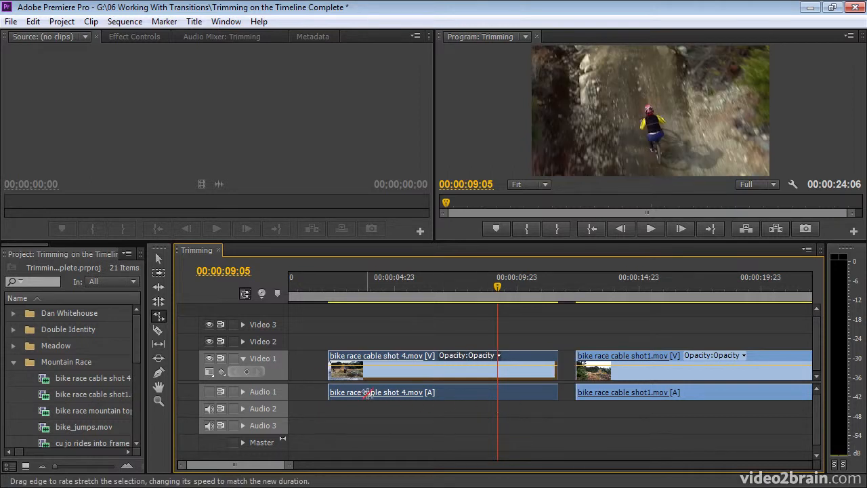
key(v)
drag(453, 374, 471, 375)
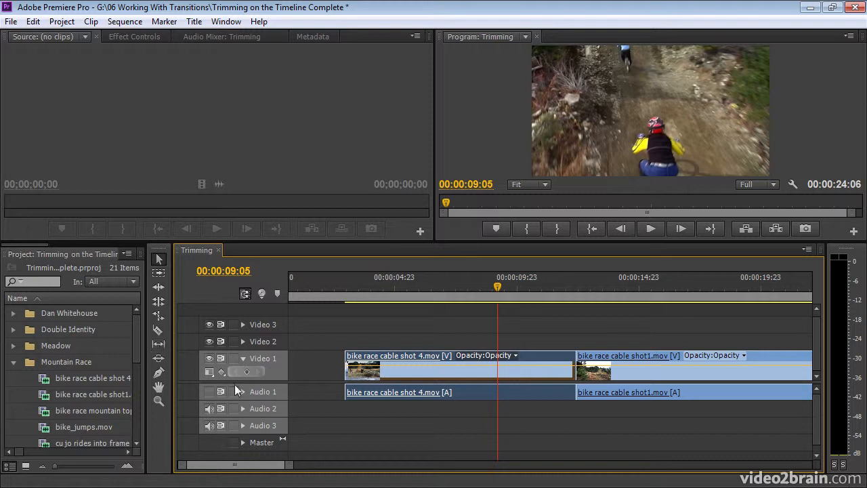
Try slipping the footage inside bike race cable shot 4.mov with the Slip tool.
click(162, 344)
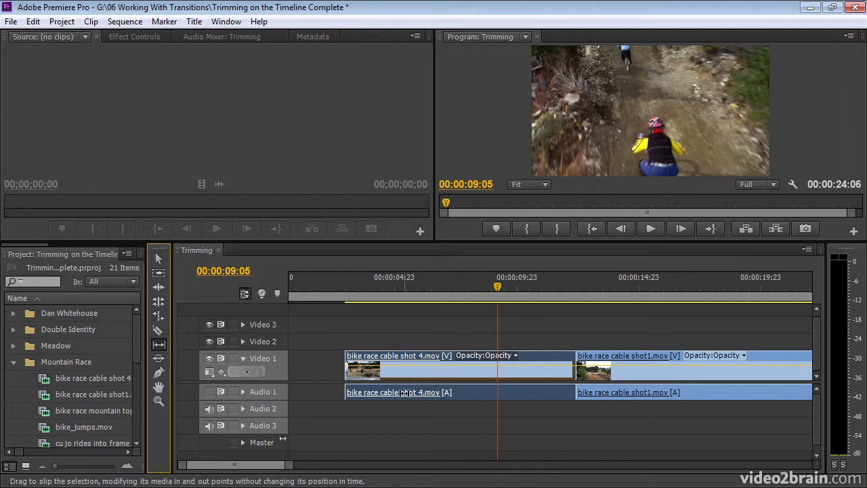
click(456, 372)
mouse_move(455, 372)
mouse_down()
mouse_move(474, 373)
mouse_move(458, 379)
mouse_up()
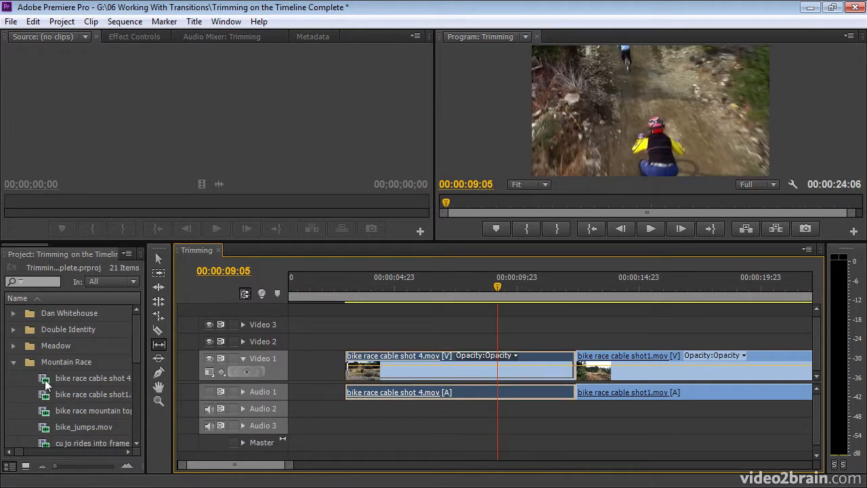
Place another bike race cable shot1.mov before the two clips on Video 1, moving them later, and ripple-trim its end by about 4 seconds.
key(v)
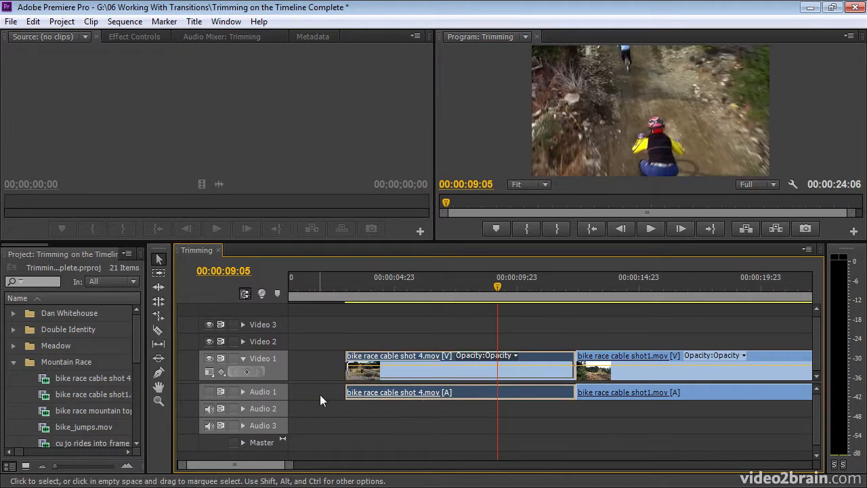
key(minus)
key(minus)
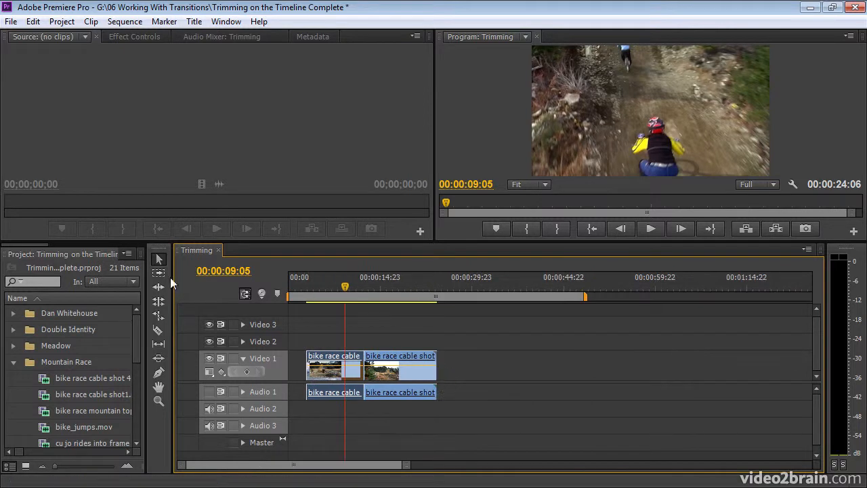
drag(341, 372, 460, 373)
drag(61, 398, 342, 369)
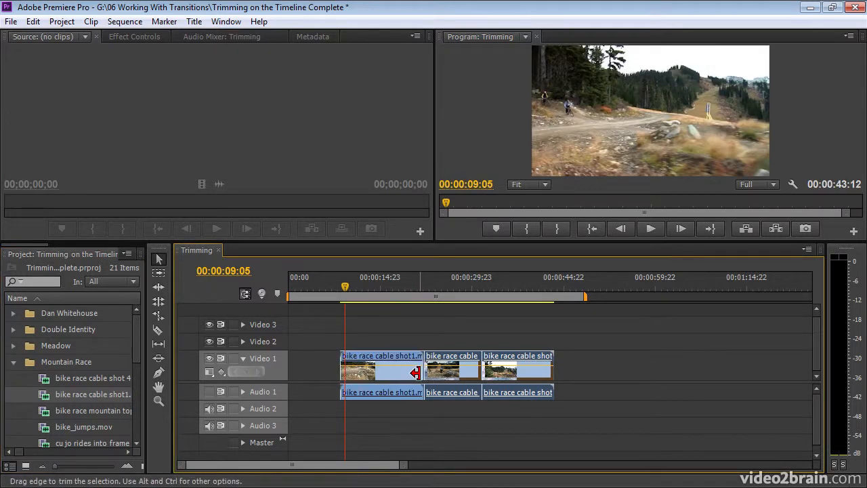
drag(414, 372, 398, 373)
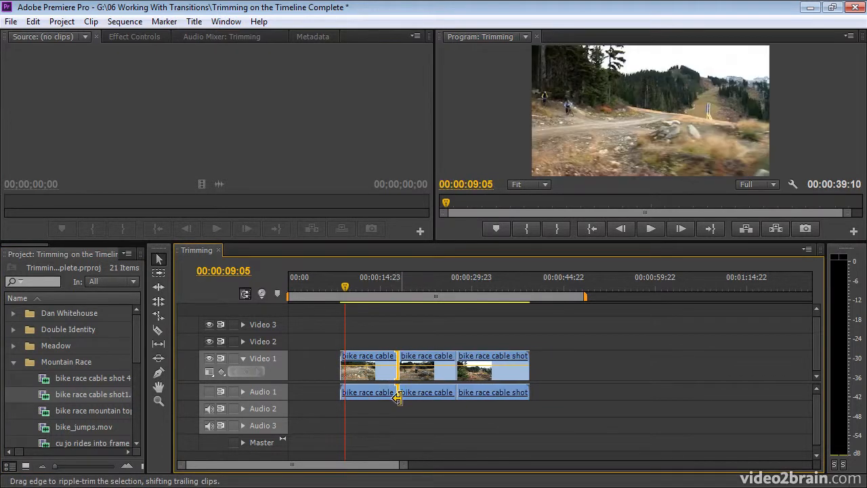
Park the playhead at 00:00:21:09 and slip the middle clip, bike race cable shot 4.mov, to an earlier part of its footage.
click(419, 281)
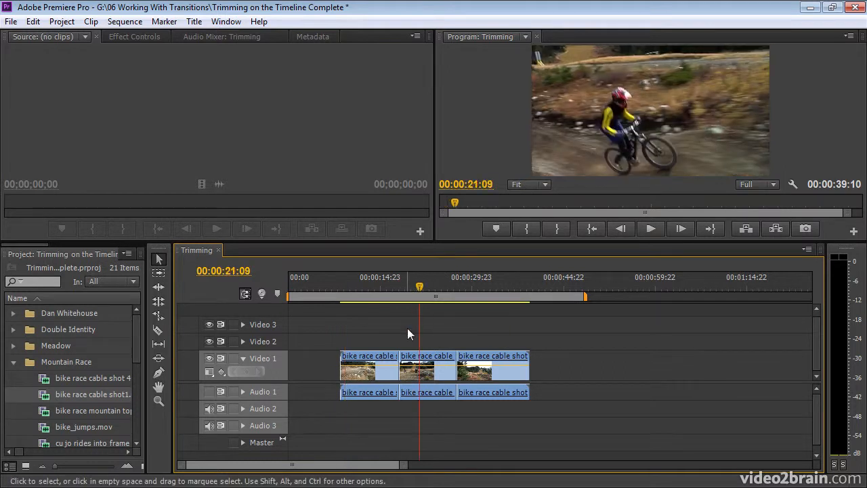
key(equal)
scroll(247, 464, down, 2)
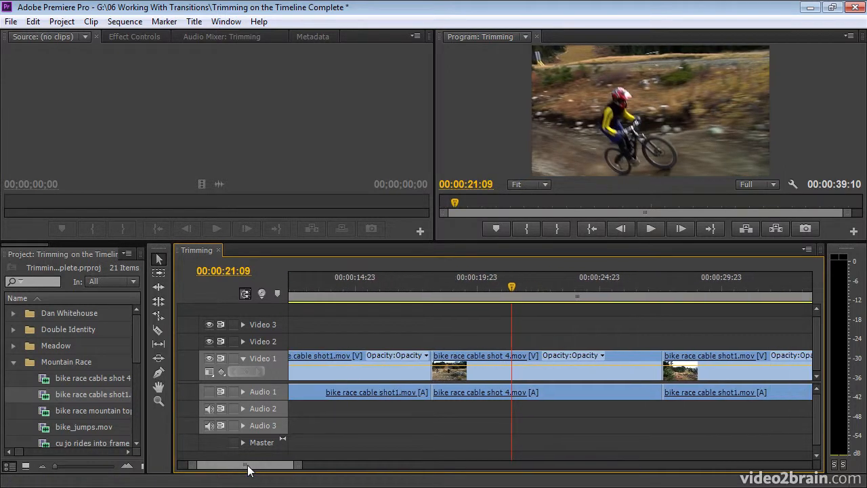
click(159, 344)
click(551, 373)
mouse_move(551, 373)
mouse_down()
mouse_move(545, 397)
mouse_move(570, 396)
mouse_move(553, 397)
mouse_move(580, 383)
mouse_move(549, 379)
mouse_move(620, 379)
mouse_move(540, 376)
mouse_up()
drag(533, 377, 606, 372)
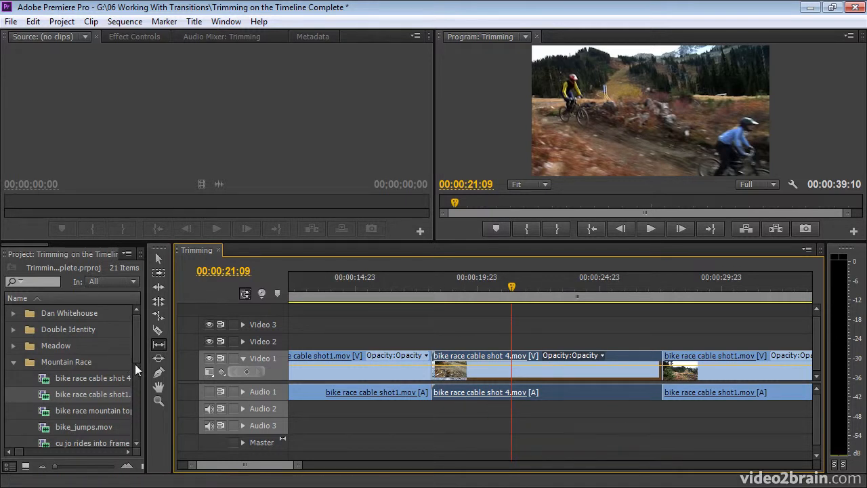
Slide bike race cable shot 4.mov slightly earlier between its neighbours with the Slide tool, then return to the Selection tool.
click(158, 360)
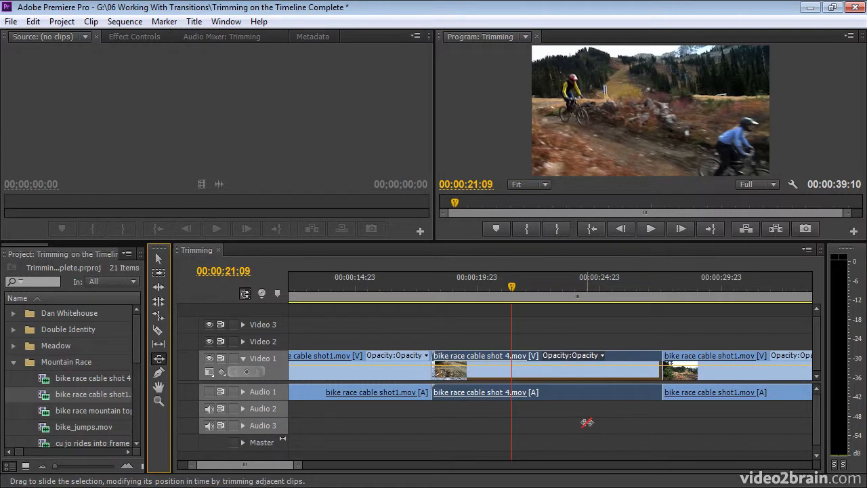
drag(545, 373, 515, 390)
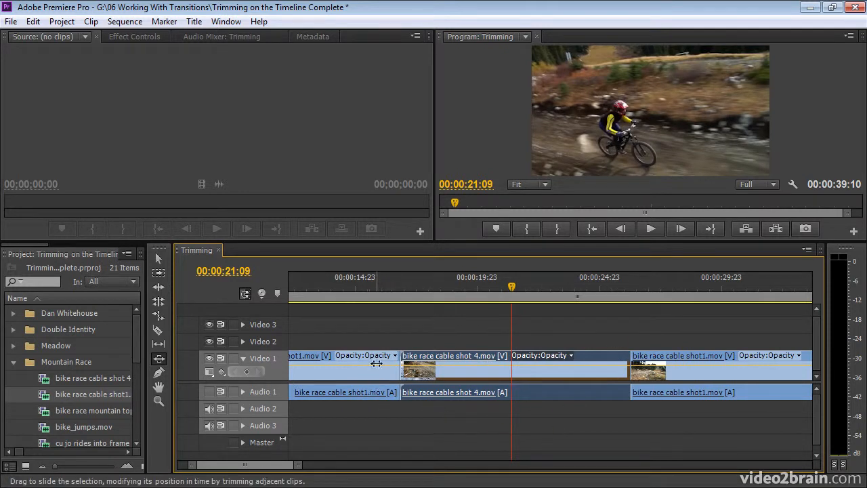
click(154, 260)
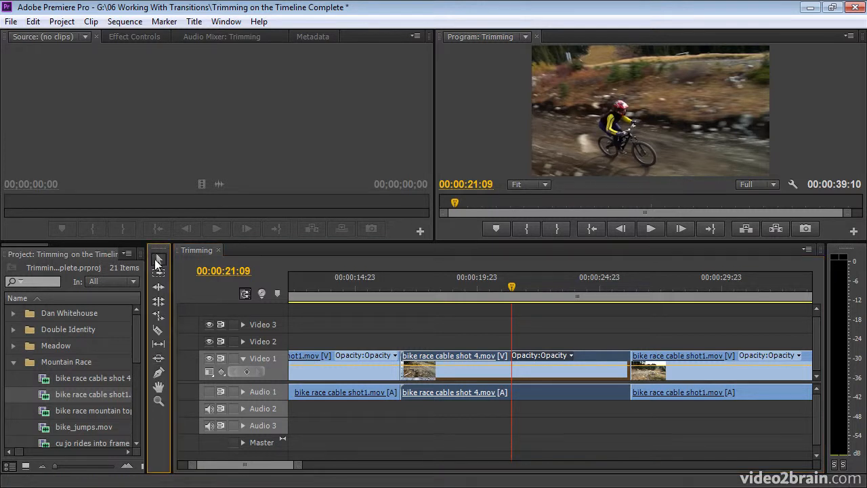
Open trim mode on the cut after bike race cable shot 4.mov and roll the edit 19 frames forward.
click(622, 379)
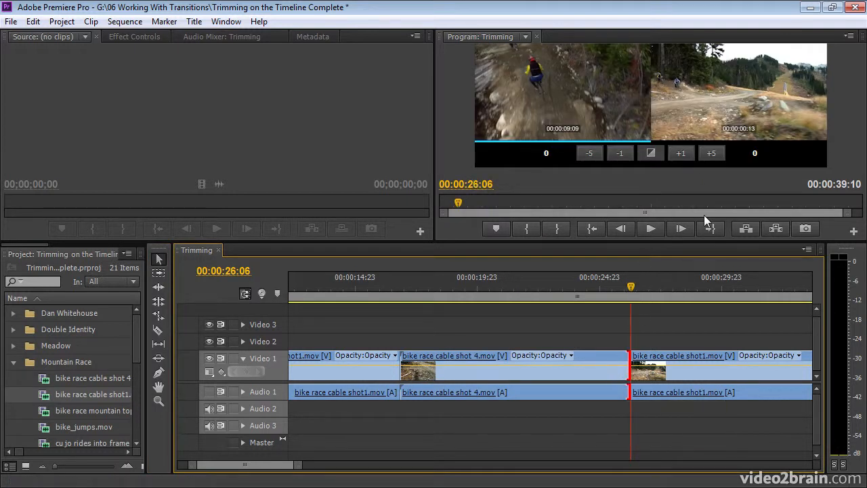
drag(531, 99, 649, 96)
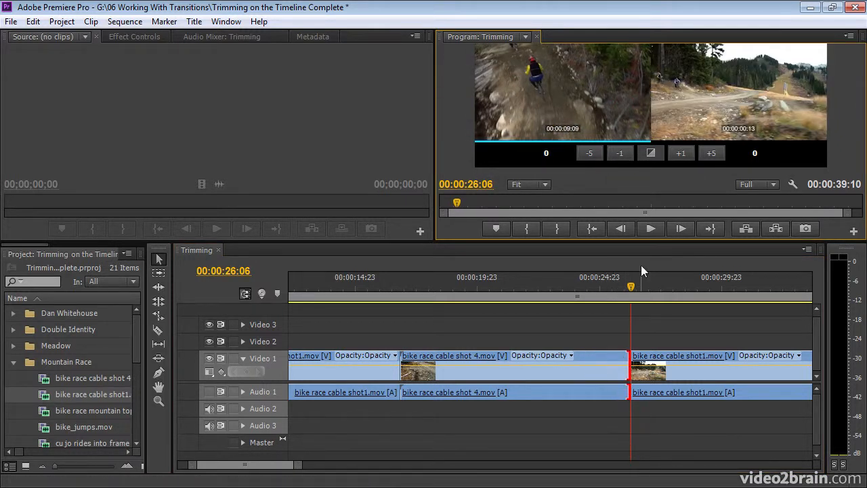
mouse_move(654, 98)
mouse_down()
mouse_move(673, 98)
mouse_move(654, 97)
mouse_up()
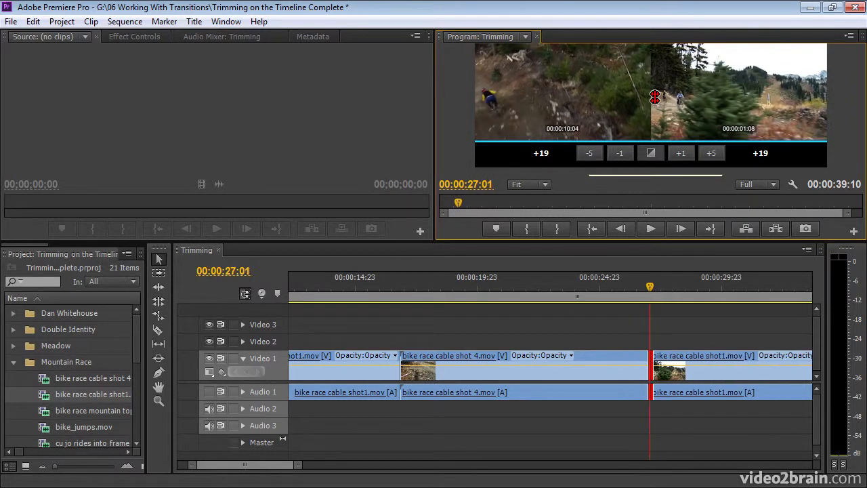
Ripple-trim the start of the incoming bike race cable shot1.mov, nudging it frame by frame to a total shift of +41.
mouse_move(821, 96)
mouse_down()
mouse_move(792, 96)
mouse_move(833, 95)
mouse_up()
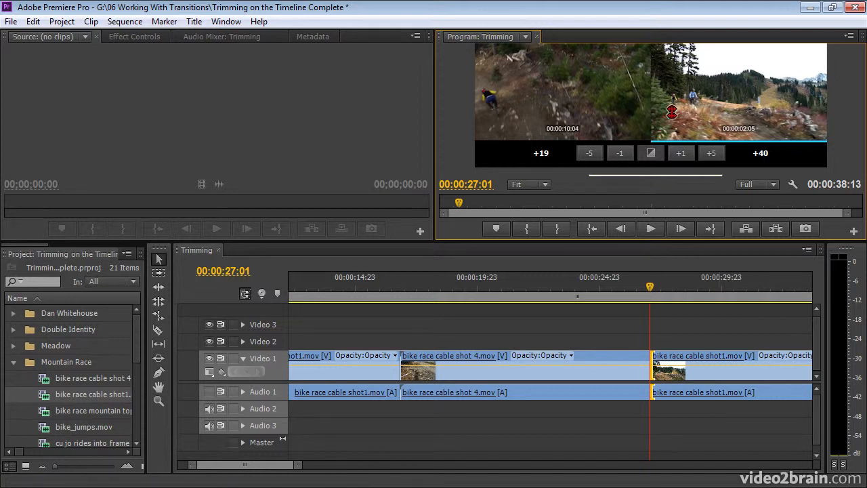
click(625, 156)
click(625, 157)
click(625, 156)
click(624, 156)
click(624, 156)
click(679, 154)
click(680, 153)
click(680, 154)
click(680, 154)
click(680, 153)
click(680, 154)
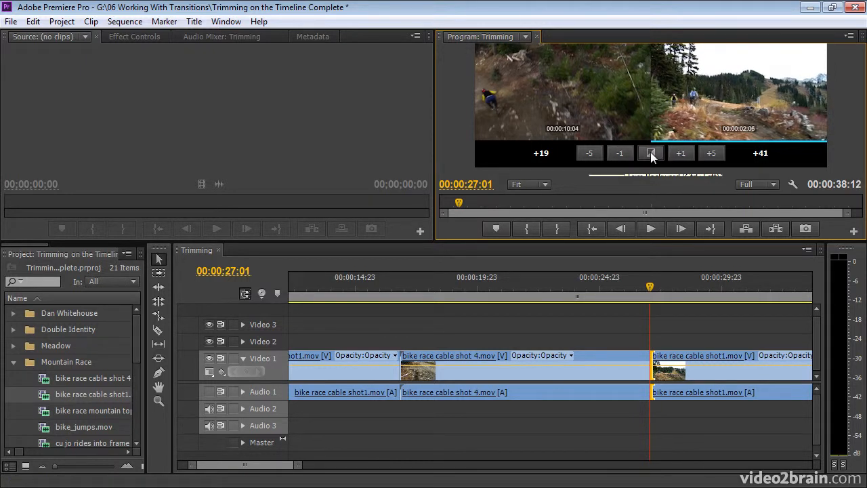
Try the default transition on the cut after bike race cable shot 4.mov, undo it, and leave trim mode.
click(650, 153)
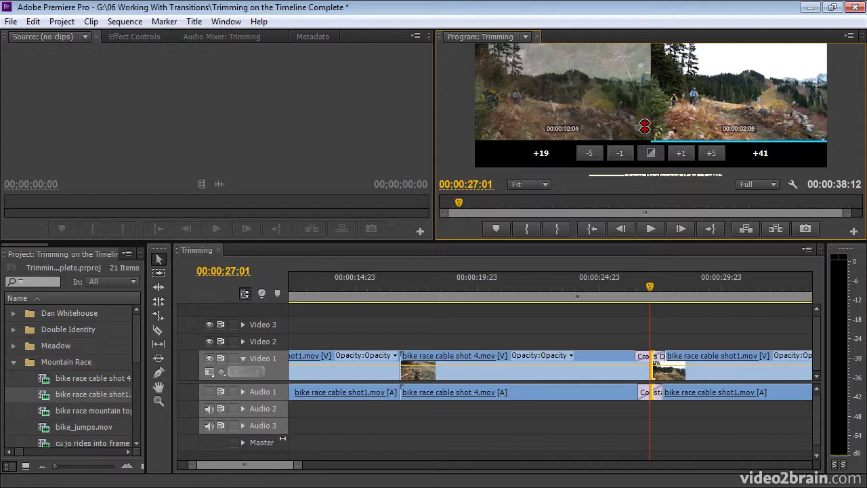
key(ctrl+z)
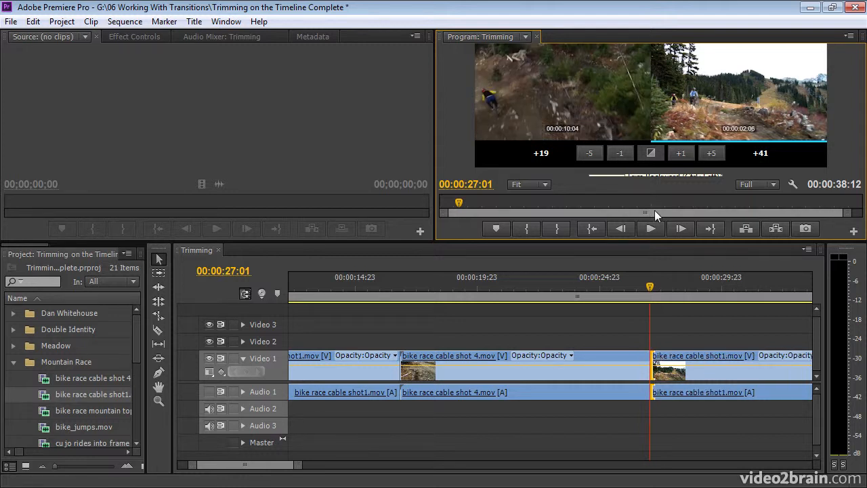
click(634, 336)
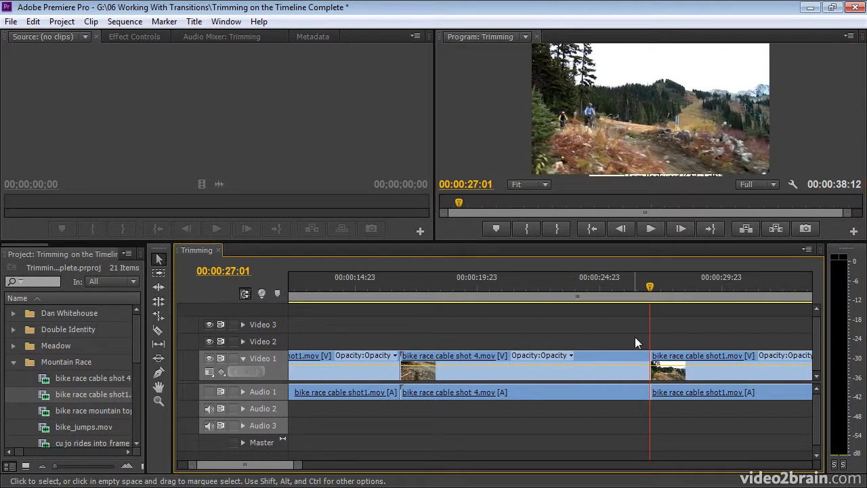
In the Trim Monitor, ripple the outgoing clip's out point by +10 frames and the incoming clip's in point by -4 frames.
click(226, 22)
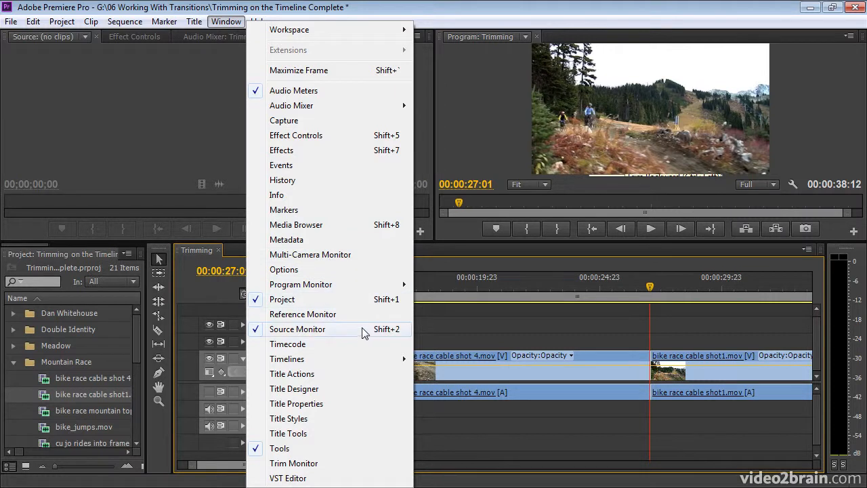
click(355, 466)
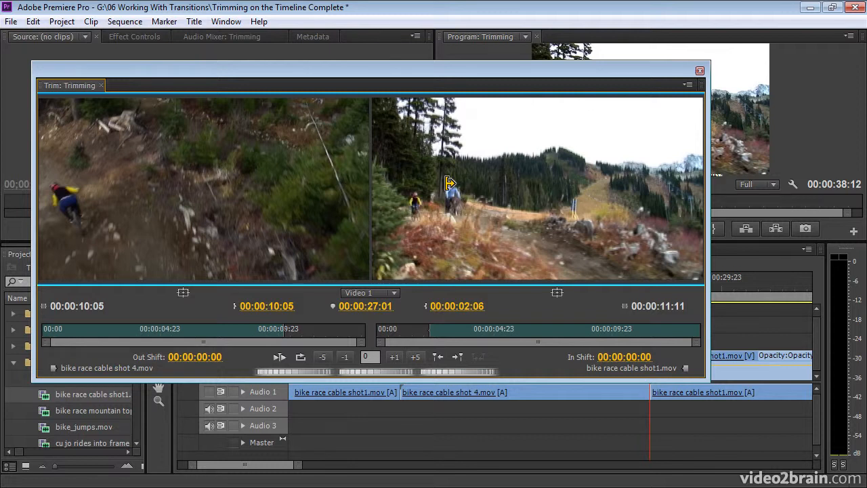
mouse_move(95, 178)
mouse_down()
mouse_move(68, 179)
mouse_move(112, 181)
mouse_up()
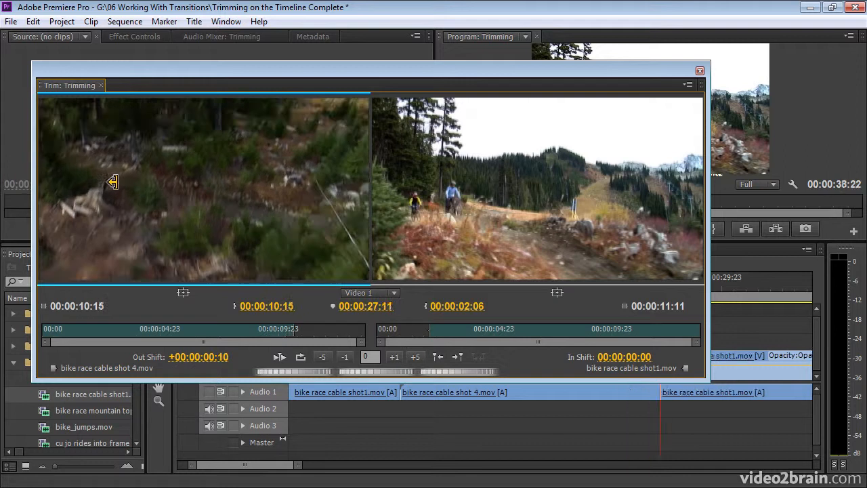
mouse_move(566, 191)
mouse_down()
mouse_move(616, 197)
mouse_move(575, 198)
mouse_up()
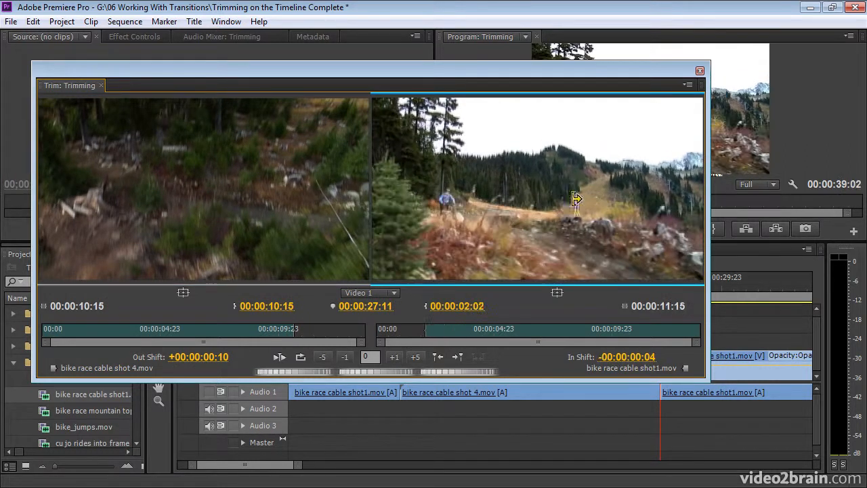
Roll the cut and jog both sides of it to an Out Shift of -00:00:00:08 and an In Shift of -00:00:01:05.
mouse_move(381, 199)
mouse_down()
mouse_move(348, 199)
mouse_move(384, 210)
mouse_up()
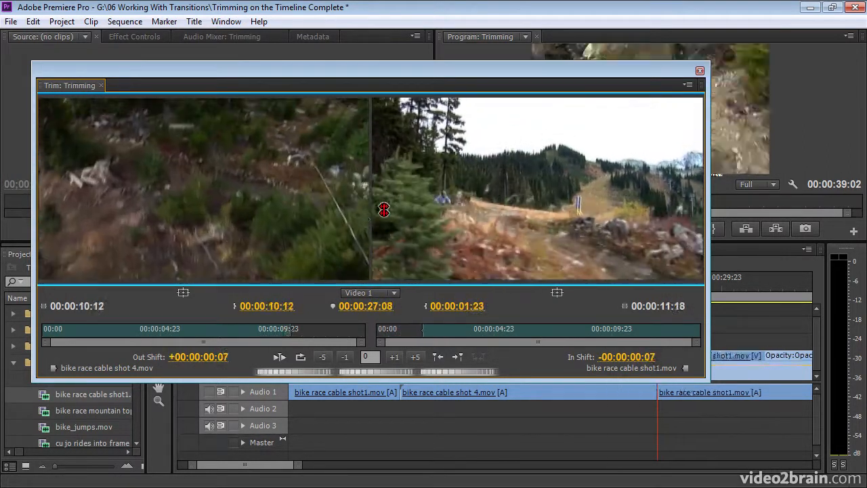
drag(346, 371, 377, 365)
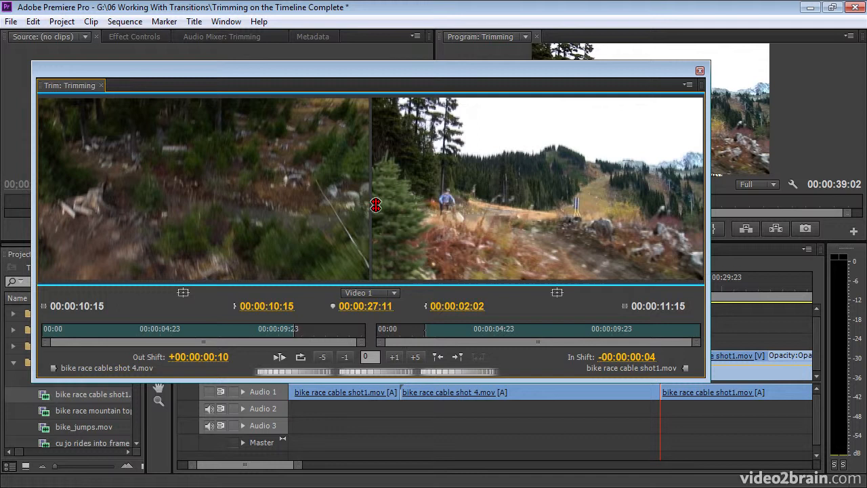
drag(302, 371, 274, 372)
drag(471, 70, 459, 34)
drag(442, 337, 445, 336)
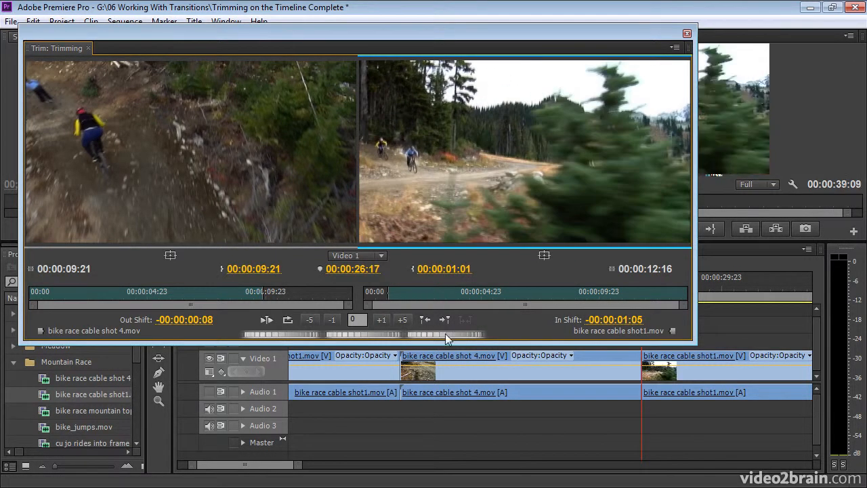
Go to the previous edit and back to the next one in the Trim Monitor, and close the monitor.
click(426, 318)
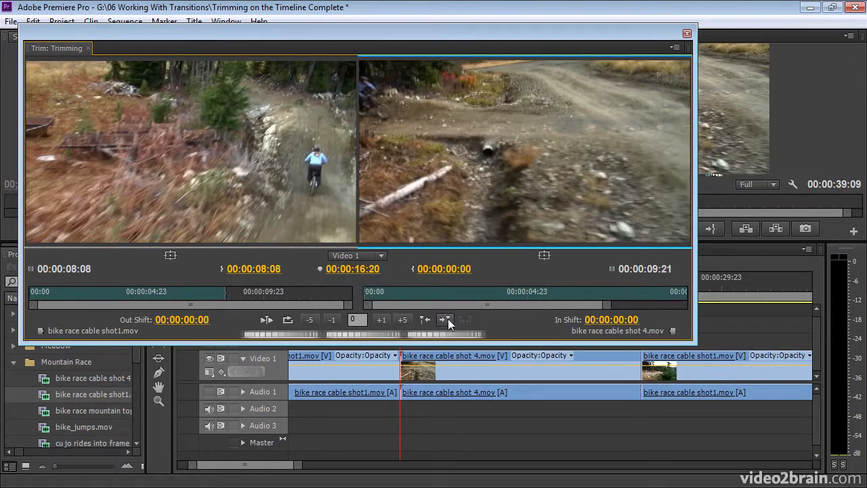
click(446, 319)
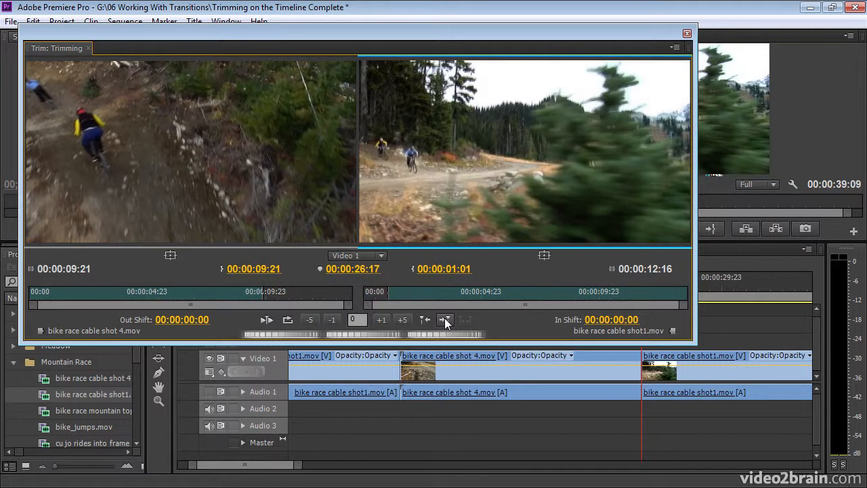
click(687, 34)
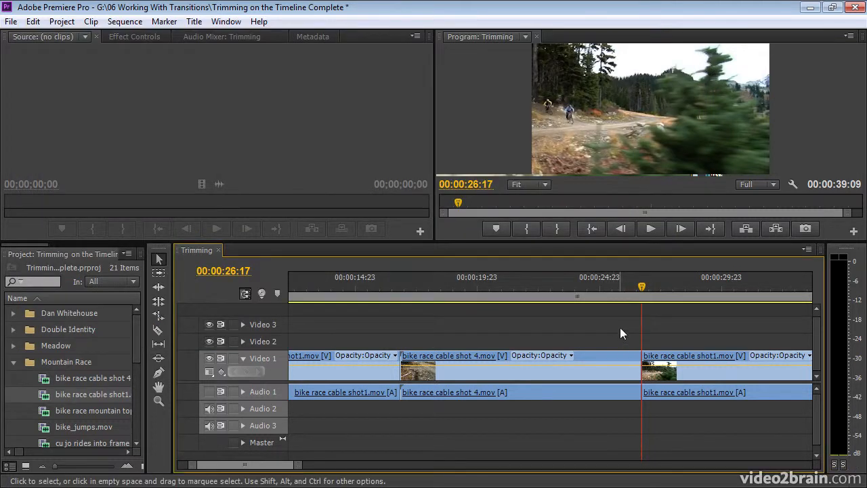